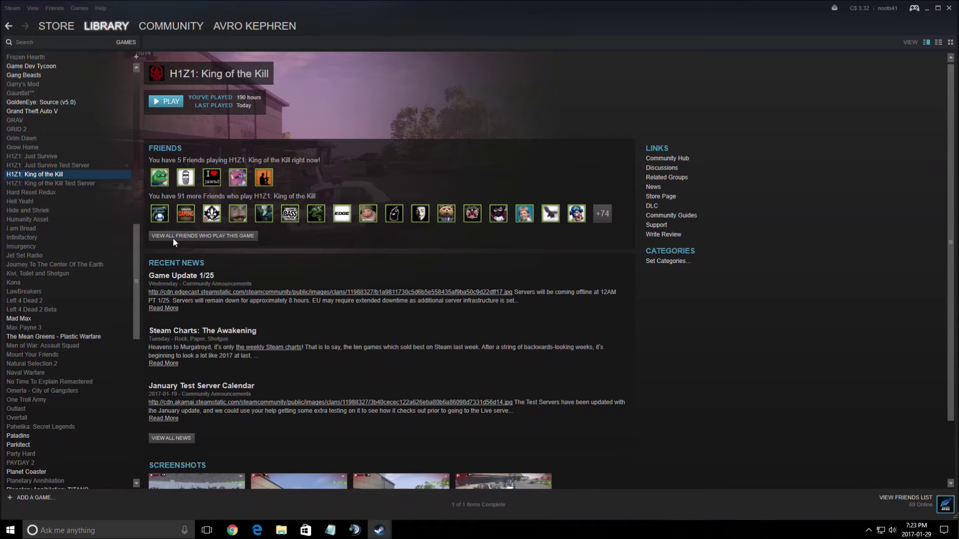
# Step: Open the local files folder of H1Z1: King of the Kill from the game's properties in the Steam library
pyautogui.click(43, 157)
pyautogui.click(67, 174)
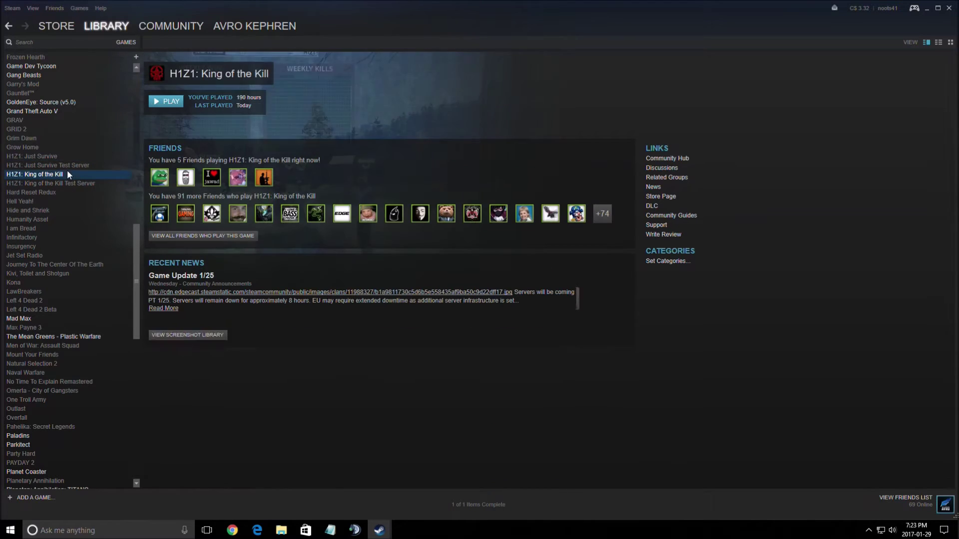
pyautogui.rightClick(77, 167)
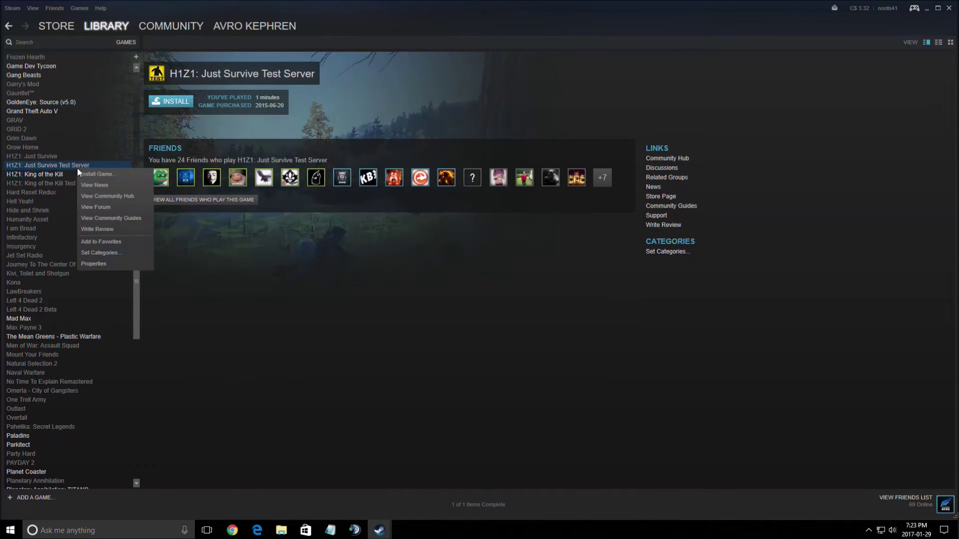
pyautogui.click(67, 175)
pyautogui.rightClick(67, 175)
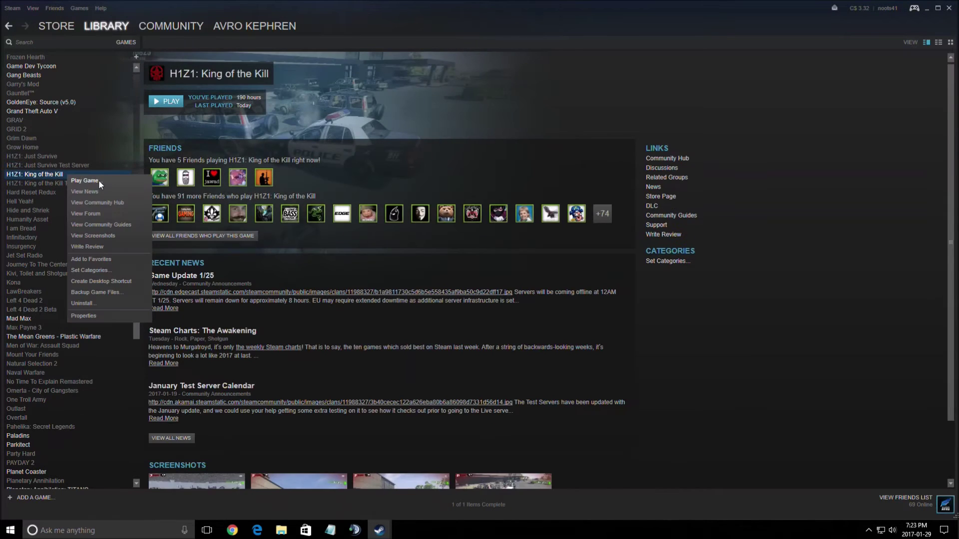
pyautogui.click(106, 316)
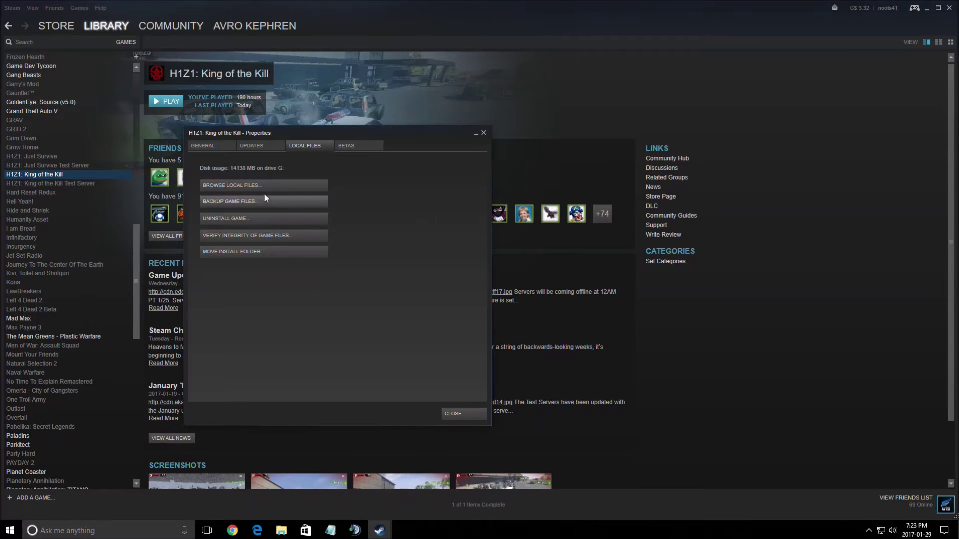
pyautogui.click(247, 186)
# Step: Open the UserOptions configuration file from the H1Z1 King of the Kill folder and maximize its window
pyautogui.write('user')
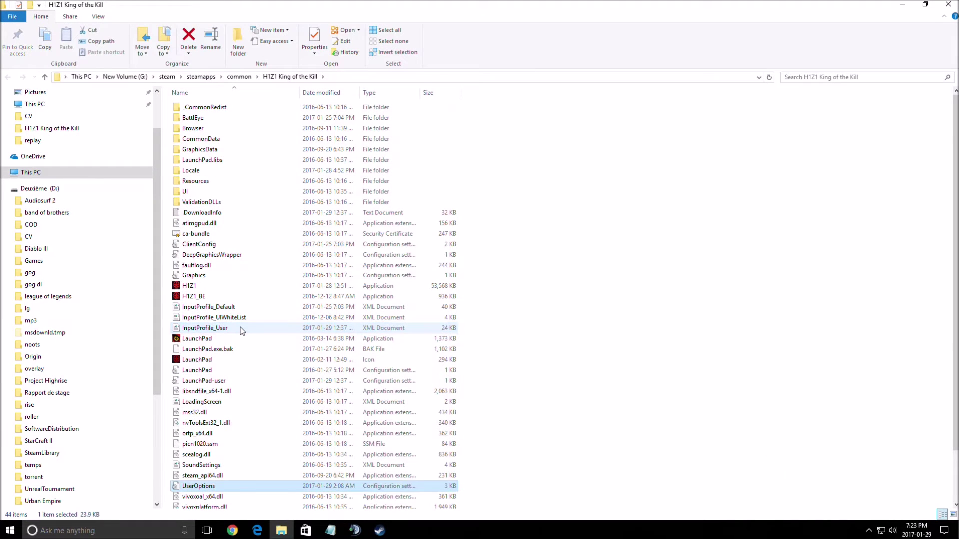
pyautogui.scroll(-2, 229, 350)
pyautogui.doubleClick(210, 430)
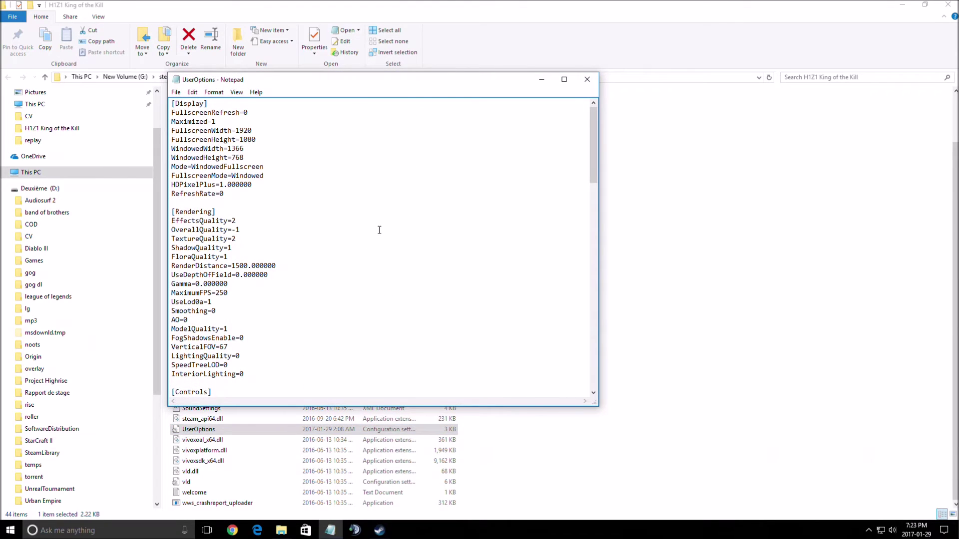
pyautogui.click(564, 79)
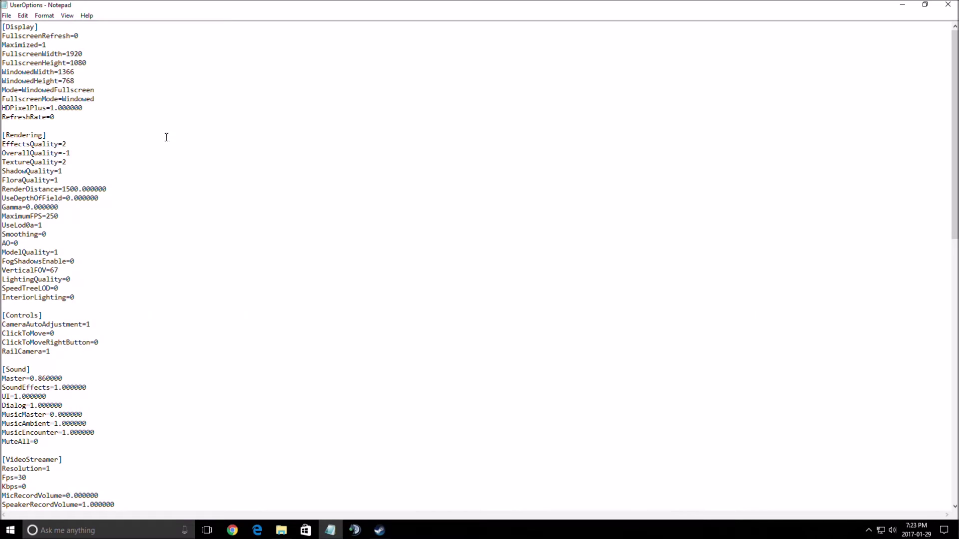
# Step: Examine the fullscreen and windowed width and height settings in the [Display] section
pyautogui.click(101, 74)
pyautogui.moveTo(113, 106); pyautogui.dragTo(124, 65)
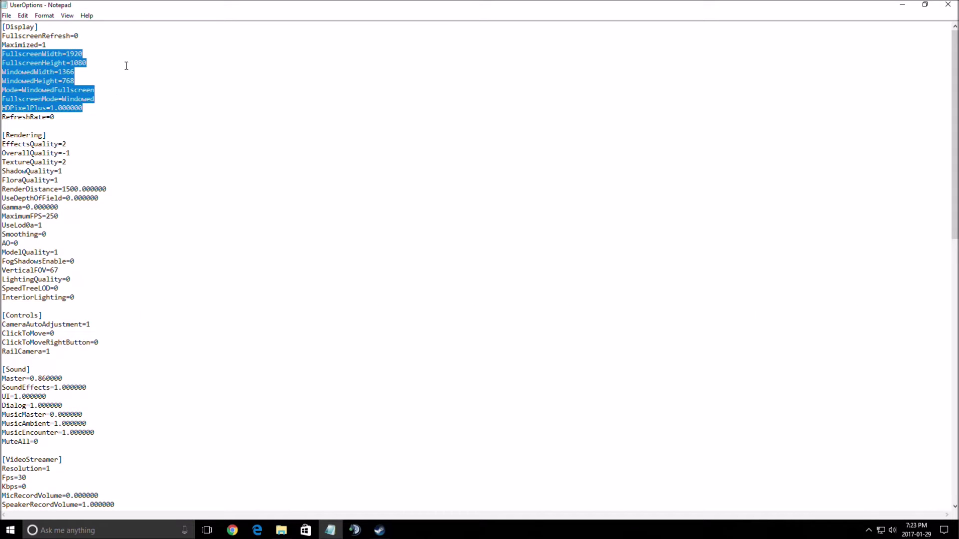
pyautogui.click(105, 63)
pyautogui.moveTo(70, 53); pyautogui.dragTo(102, 81)
pyautogui.click(102, 81)
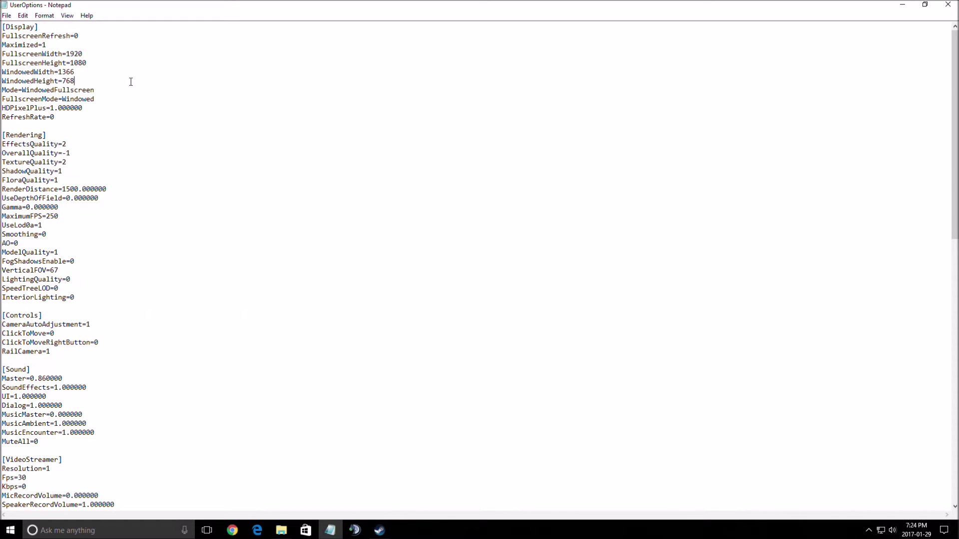
pyautogui.moveTo(133, 62); pyautogui.dragTo(153, 53)
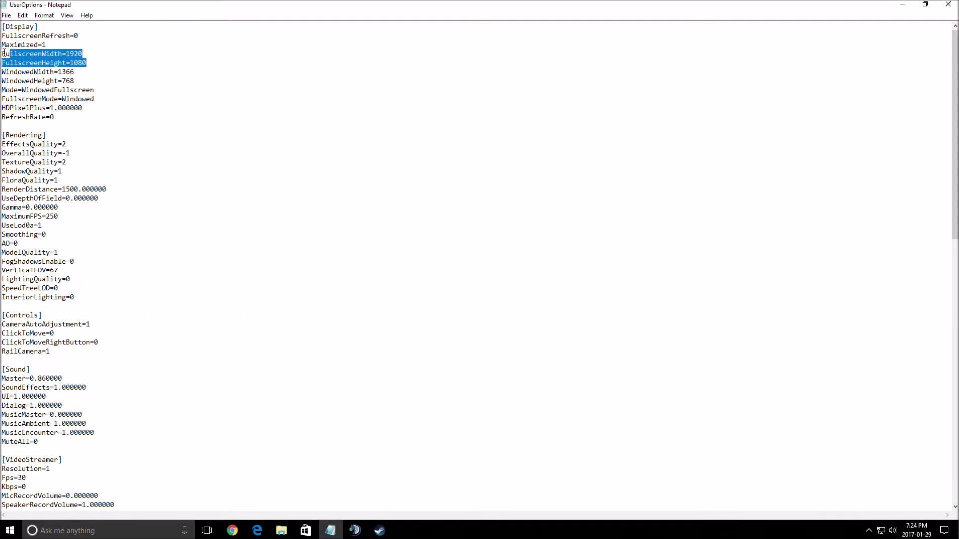
pyautogui.click(153, 66)
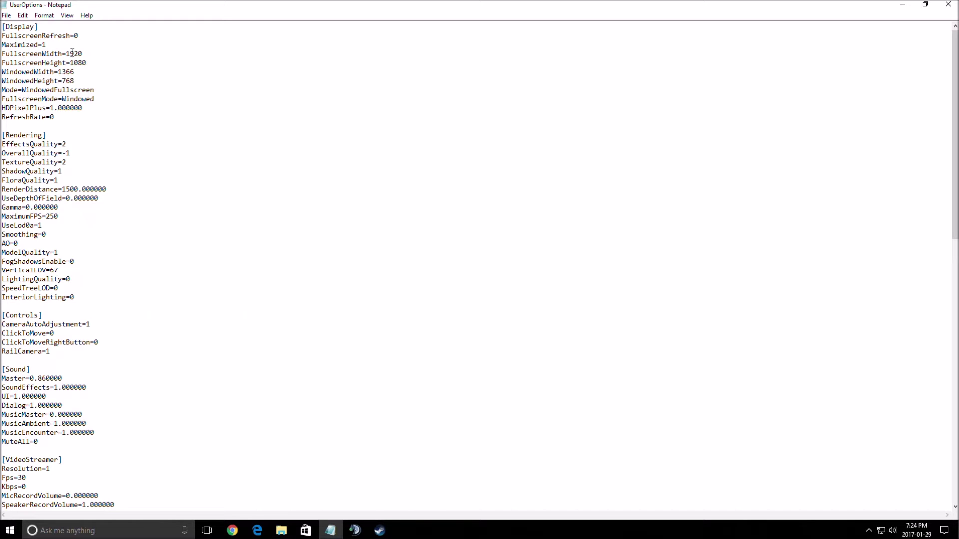
# Step: Examine the HDPixelPlus line in the [Display] section alongside the fullscreen resolution lines
pyautogui.doubleClick(40, 108)
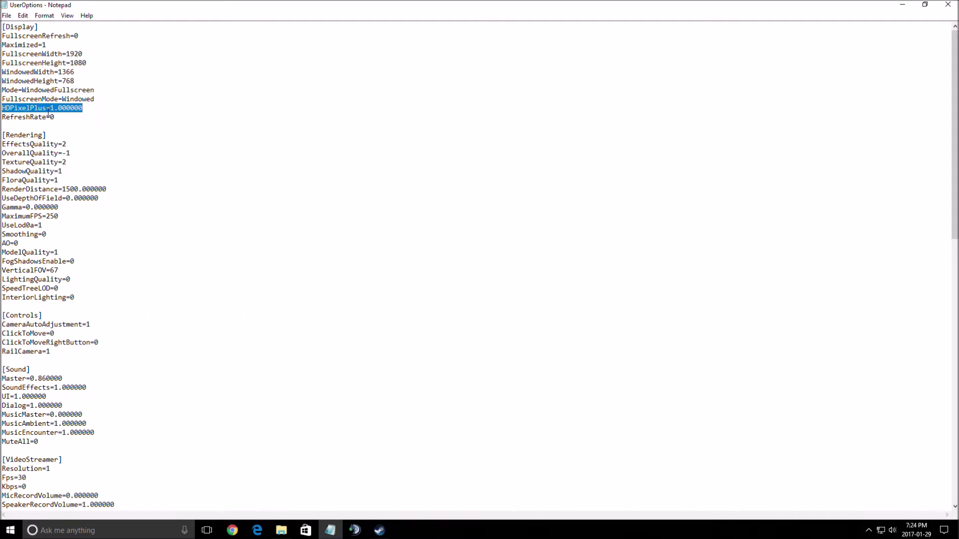
pyautogui.press('Down')
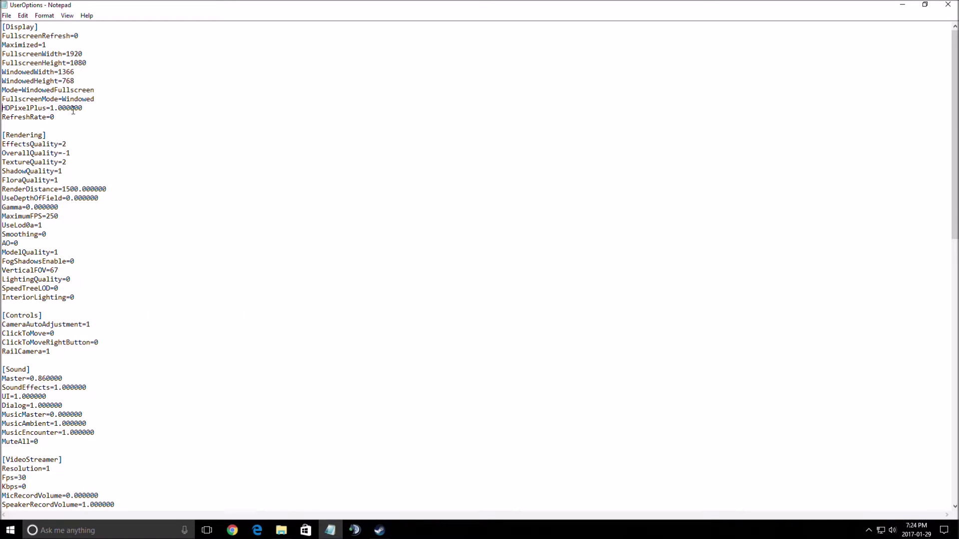
pyautogui.hotkey('shift', 'Down')
pyautogui.press('Right')
pyautogui.hotkey('shift', 'Up')
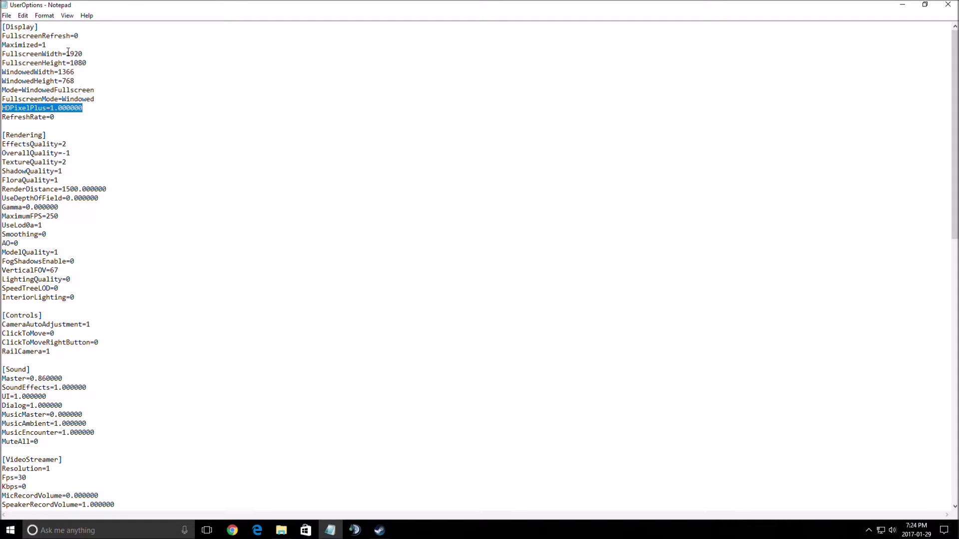
pyautogui.moveTo(62, 54); pyautogui.dragTo(106, 68)
pyautogui.press('Left')
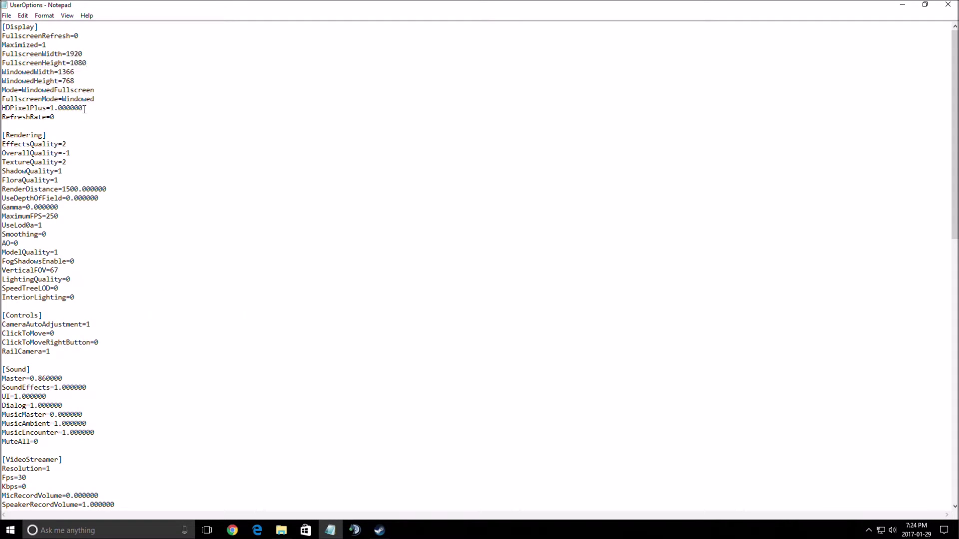
pyautogui.click(50, 108)
pyautogui.moveTo(83, 108); pyautogui.dragTo(2, 107)
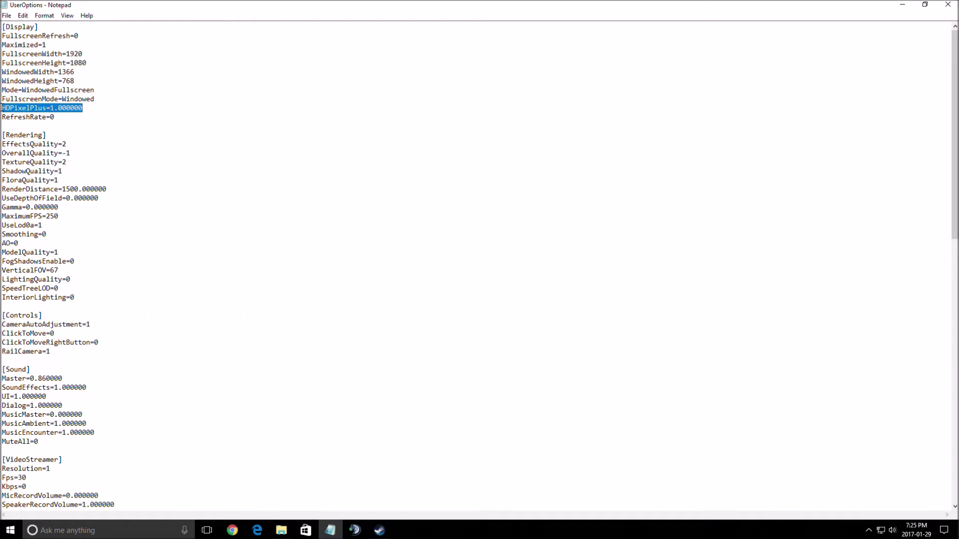
pyautogui.scroll(-2, 156, 217)
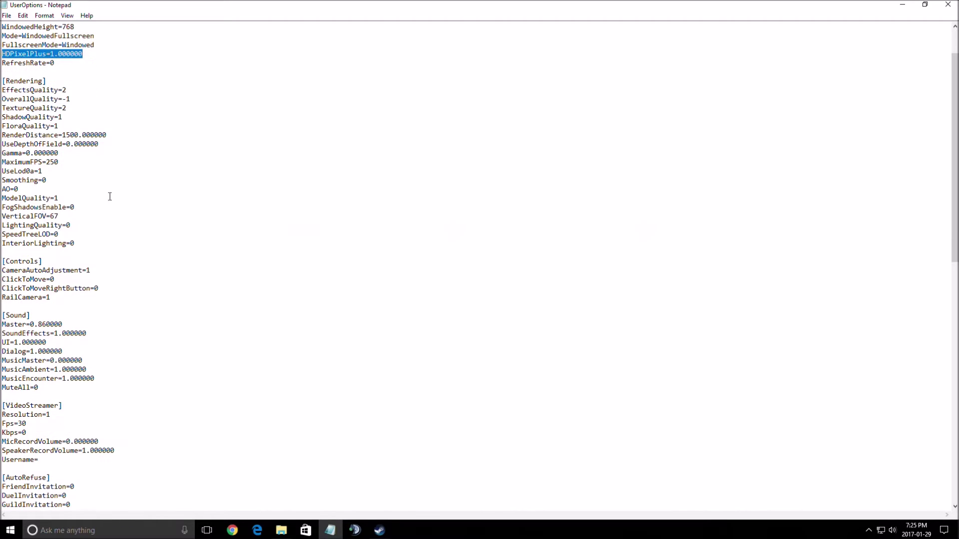
pyautogui.scroll(2, 114, 205)
pyautogui.click(34, 107)
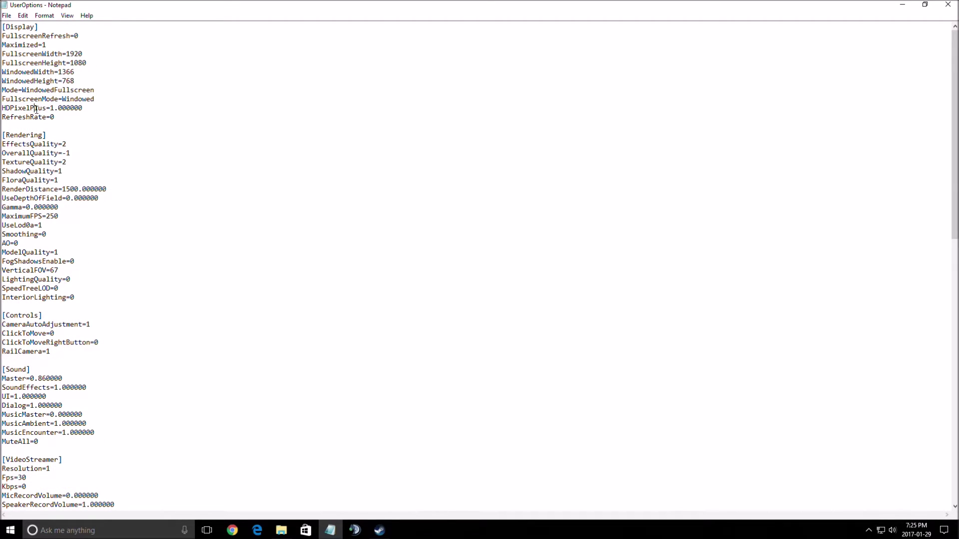
# Step: Examine the EffectsQuality, ShadowQuality and FloraQuality lines in the [Rendering] section
pyautogui.click(115, 227)
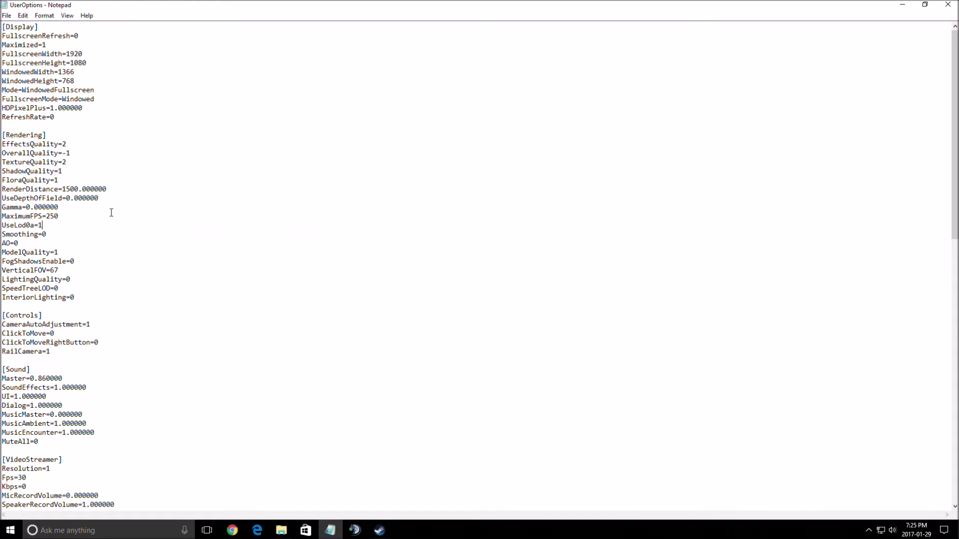
pyautogui.doubleClick(29, 145)
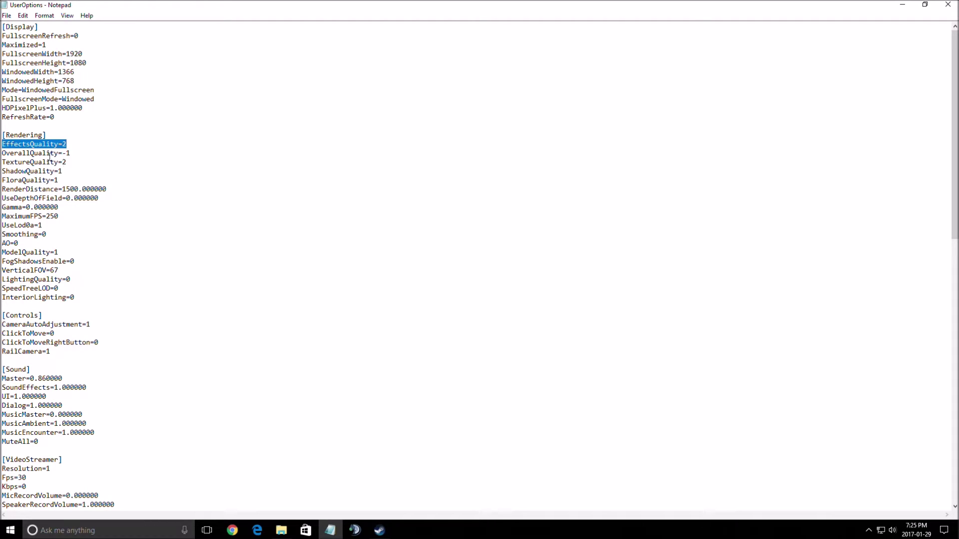
pyautogui.click(64, 145)
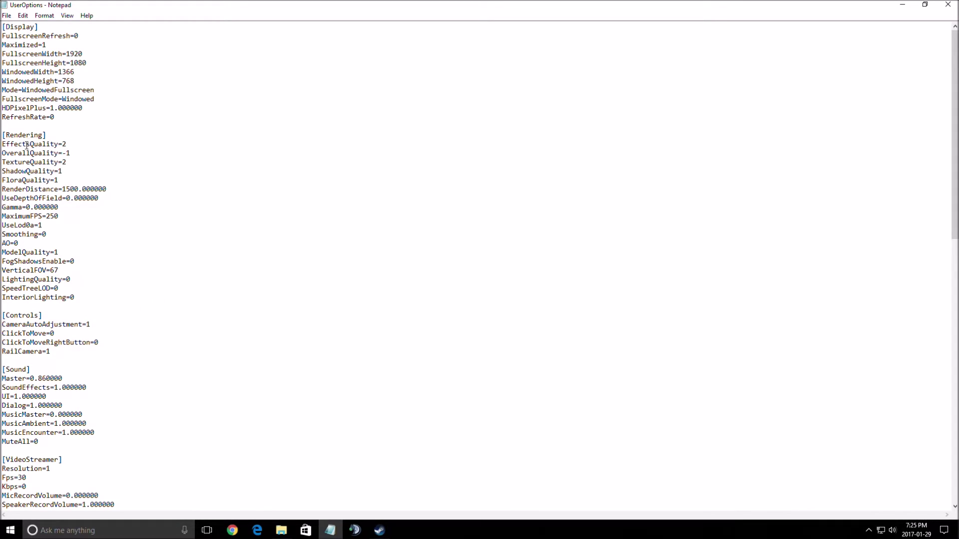
pyautogui.scroll(-1, 45, 149)
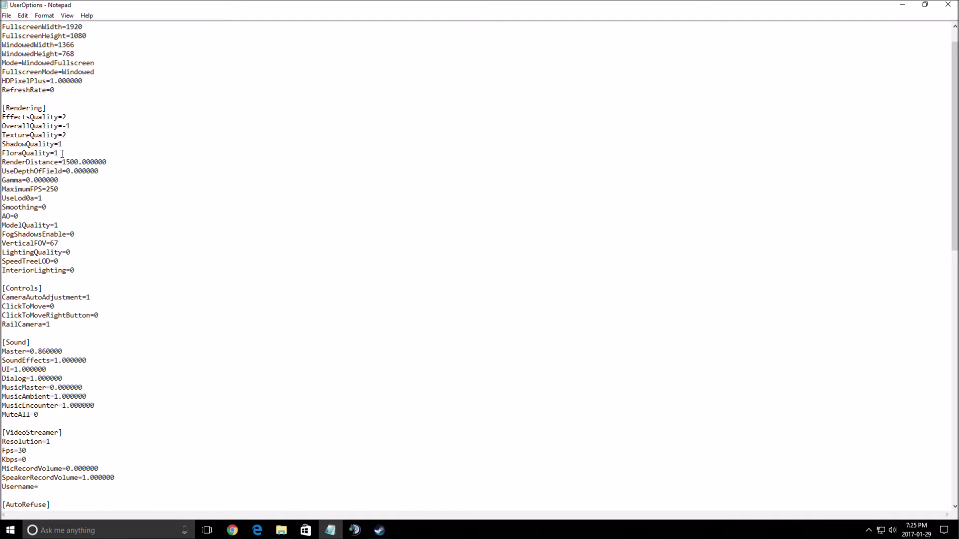
pyautogui.moveTo(75, 154); pyautogui.dragTo(3, 146)
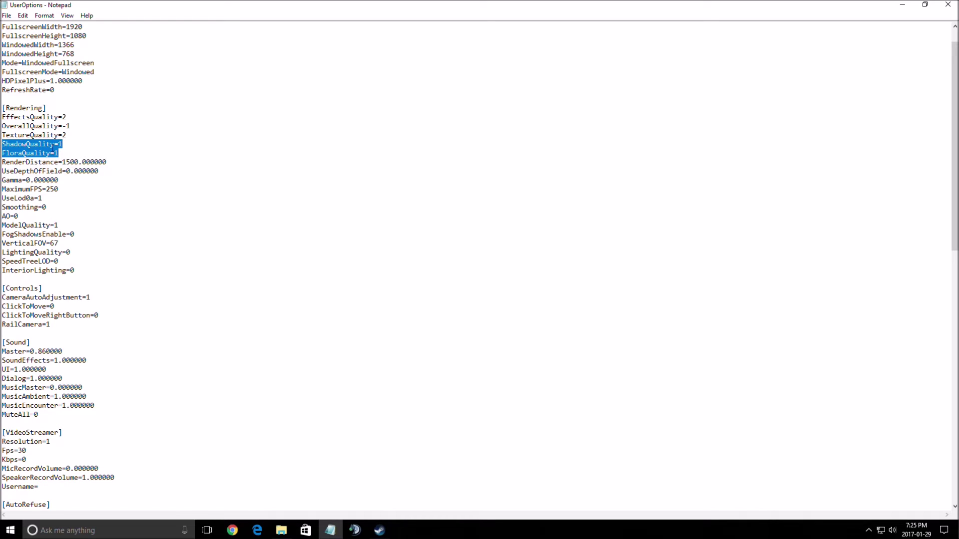
pyautogui.click(65, 145)
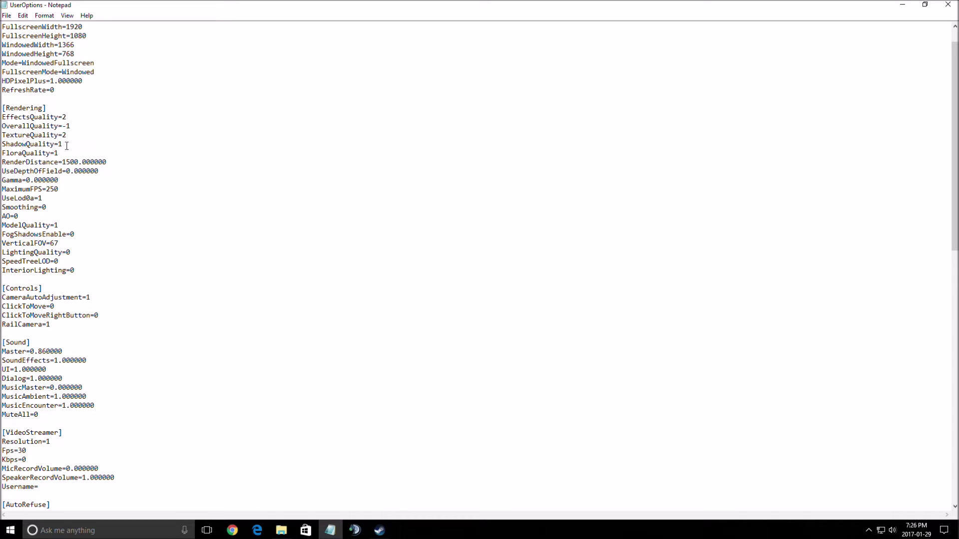
pyautogui.doubleClick(22, 156)
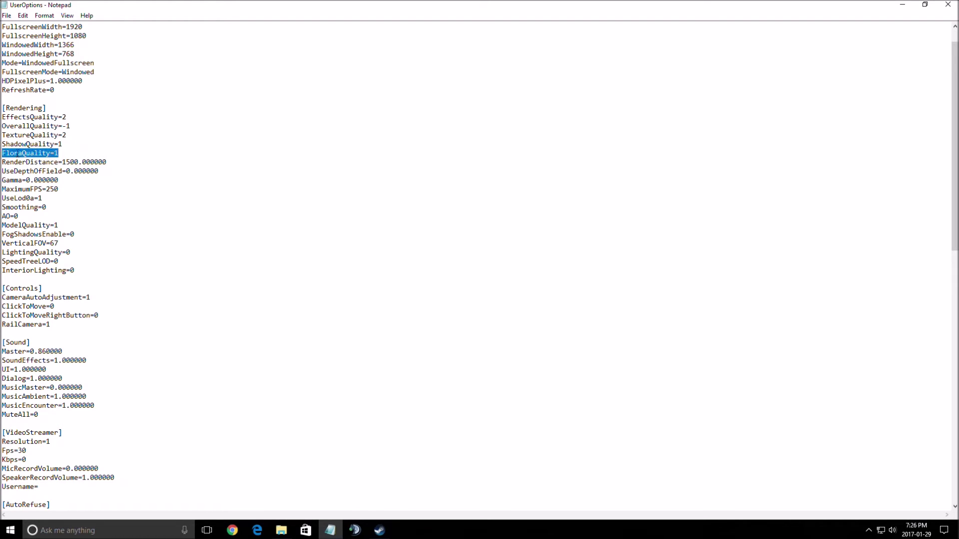
pyautogui.click(72, 154)
pyautogui.hotkey('shift', 'Up')
pyautogui.hotkey('shift', 'Home')
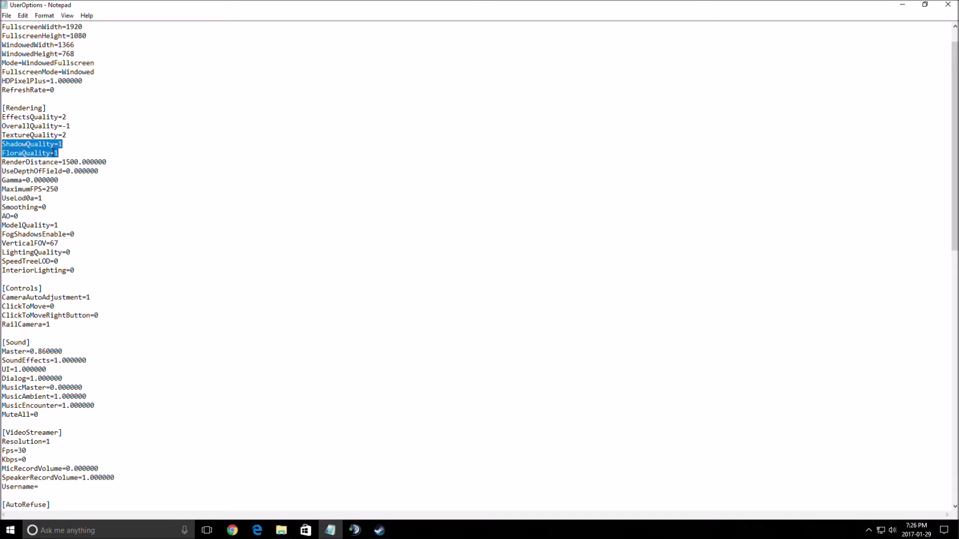
pyautogui.moveTo(59, 154); pyautogui.dragTo(1, 144)
pyautogui.click(129, 179)
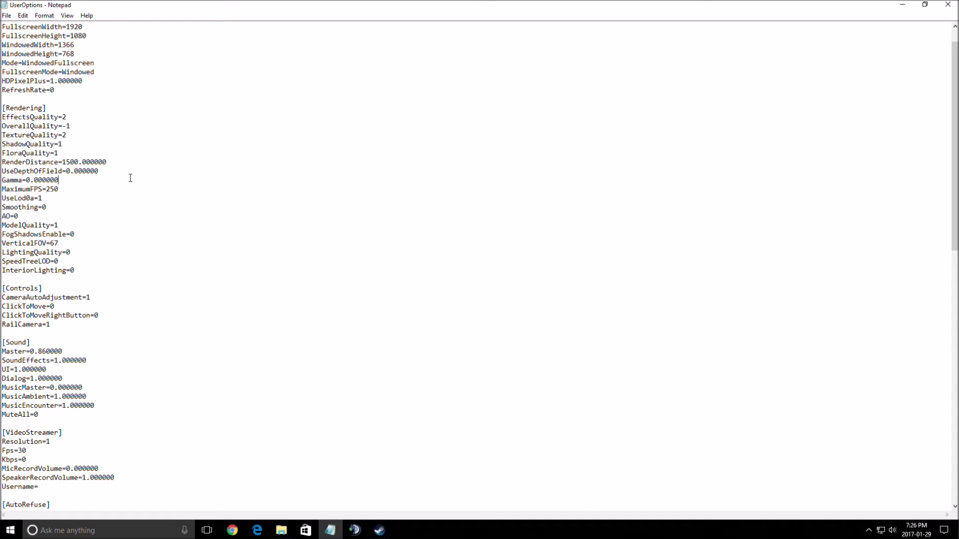
pyautogui.scroll(-1, 115, 182)
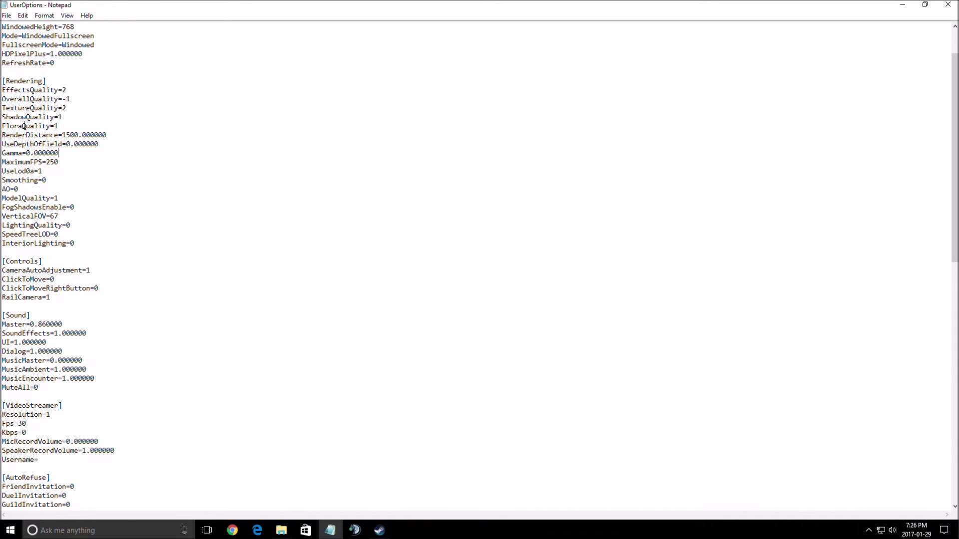
pyautogui.moveTo(11, 129)
pyautogui.mouseDown()
pyautogui.moveTo(13, 117)
pyautogui.moveTo(1, 116)
pyautogui.mouseUp()
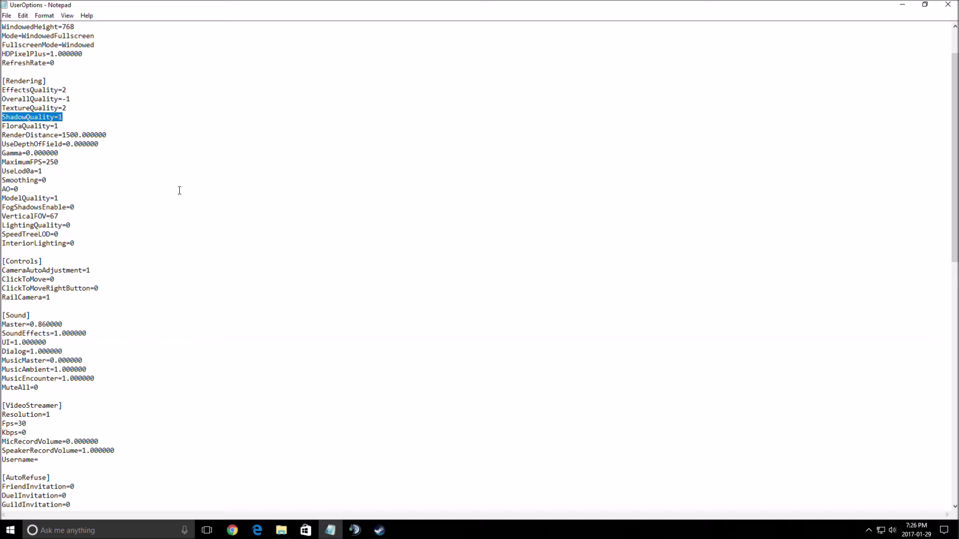
# Step: Examine the RenderDistance line in the [Rendering] section by highlighting it
pyautogui.click(83, 145)
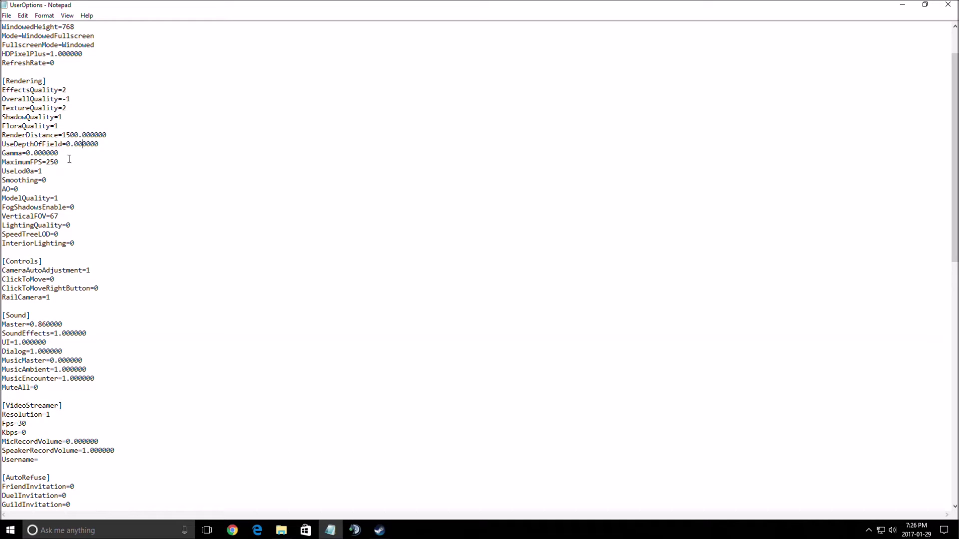
pyautogui.press('Up')
pyautogui.press('Home')
pyautogui.hotkey('shift', 'End')
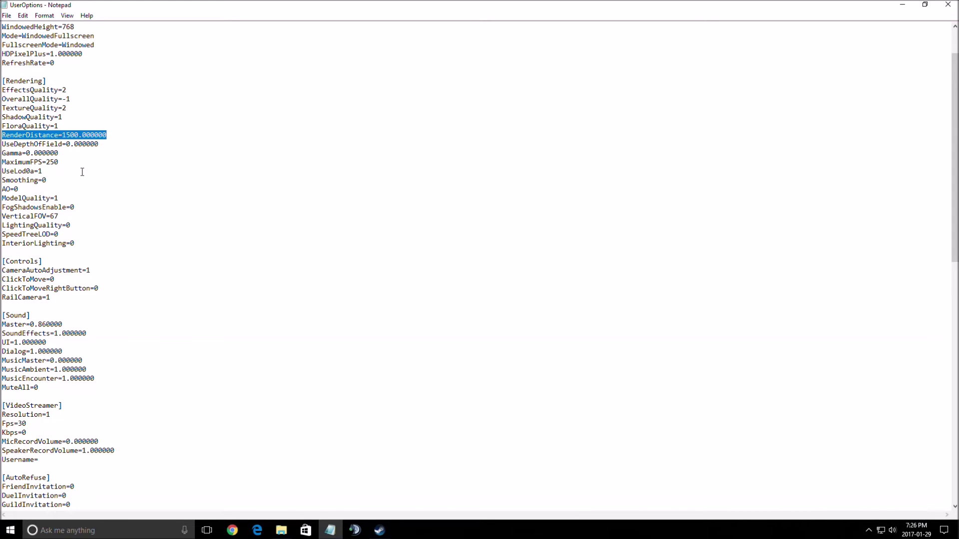
pyautogui.click(150, 173)
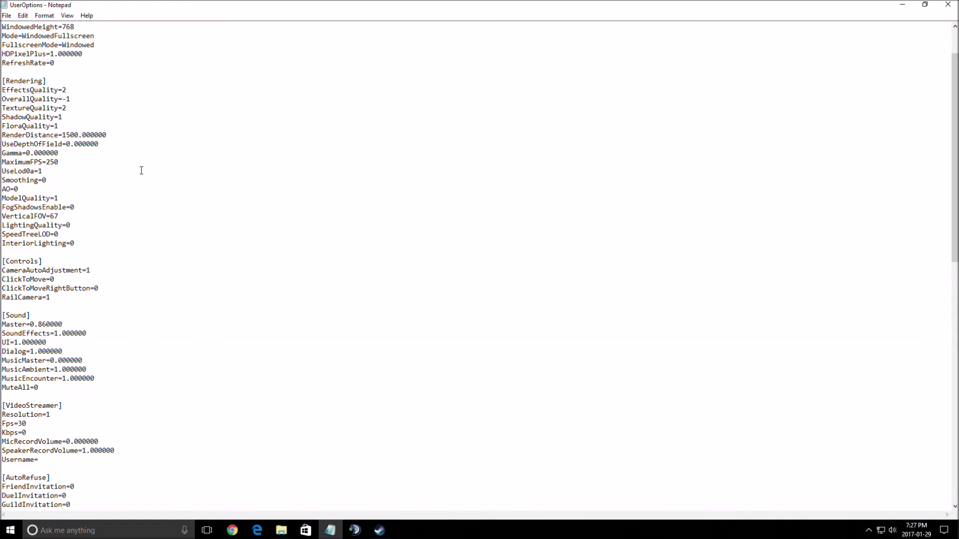
pyautogui.doubleClick(66, 133)
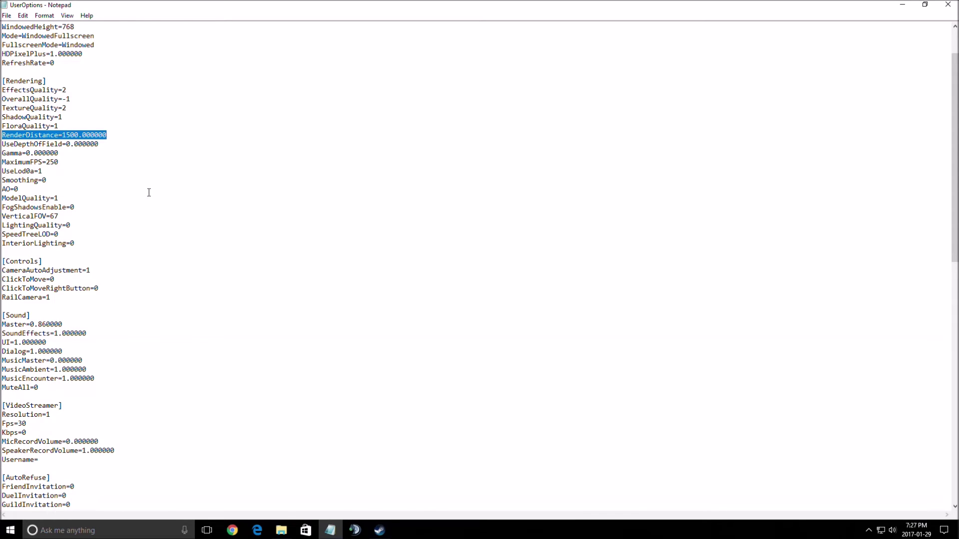
pyautogui.click(150, 154)
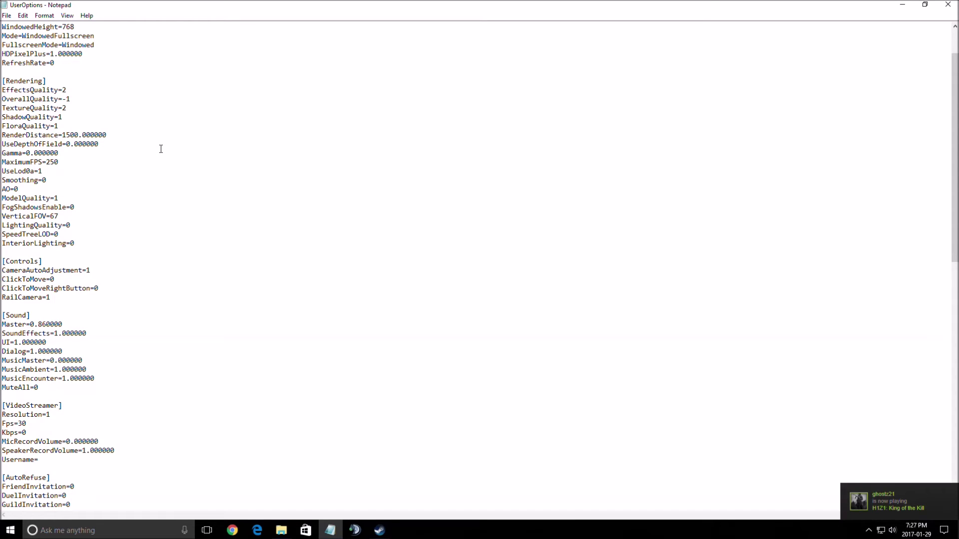
pyautogui.doubleClick(74, 135)
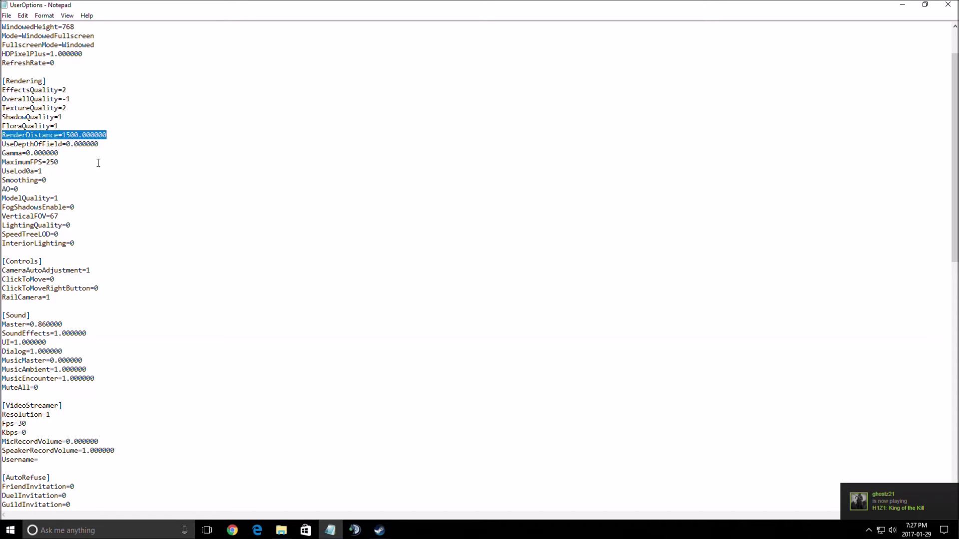
# Step: Examine the Smoothing, LightingQuality and SpeedTreeLOD lines in the [Rendering] section
pyautogui.click(135, 161)
pyautogui.scroll(-1, 127, 177)
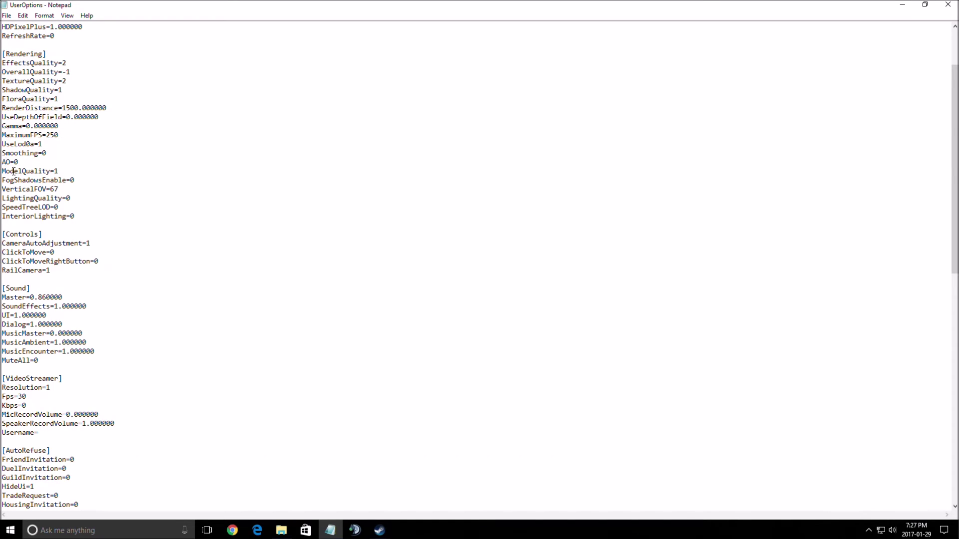
pyautogui.click(3, 154)
pyautogui.moveTo(31, 199); pyautogui.dragTo(34, 198)
pyautogui.click(22, 208)
pyautogui.click(107, 207)
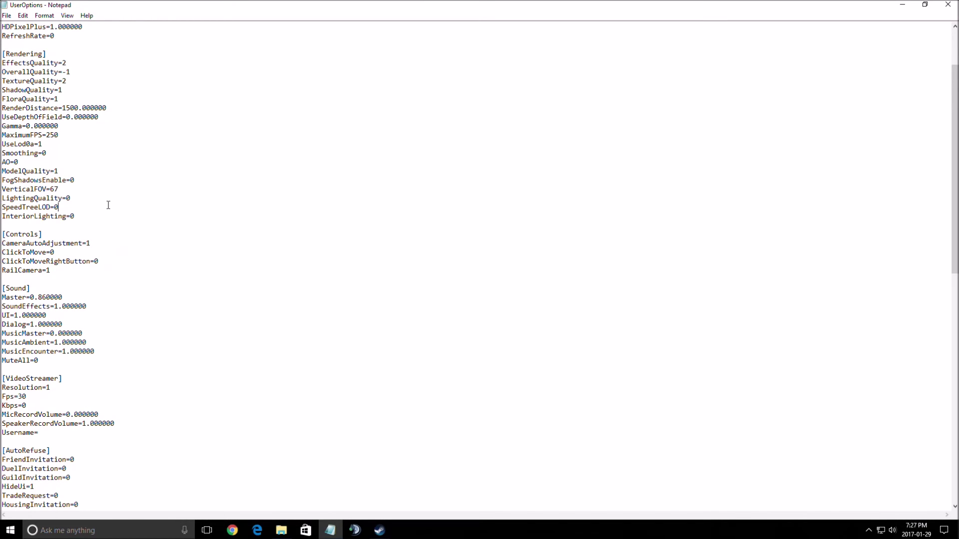
# Step: Examine the ModelQuality line in the [Rendering] section by highlighting it
pyautogui.click(20, 171)
pyautogui.doubleClick(67, 170)
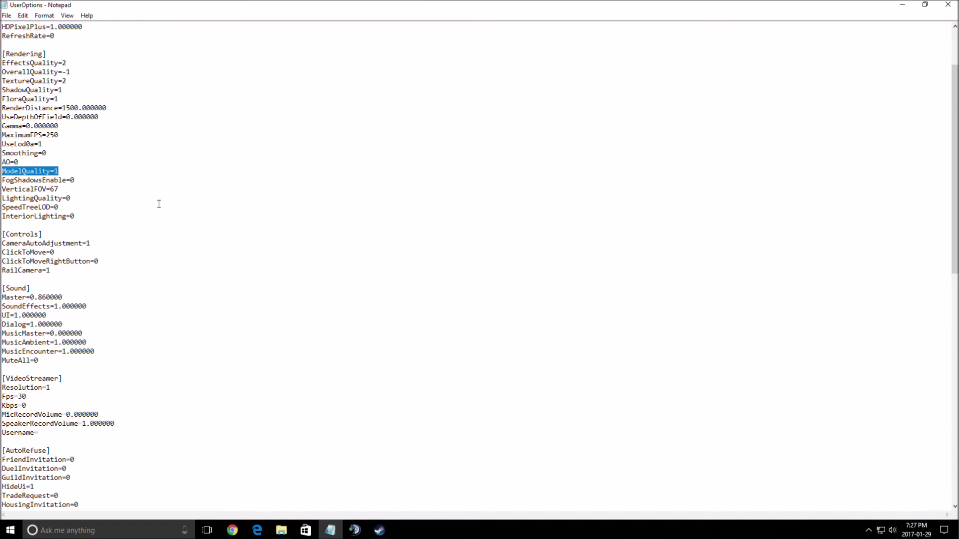
pyautogui.click(137, 182)
pyautogui.scroll(-1, 122, 214)
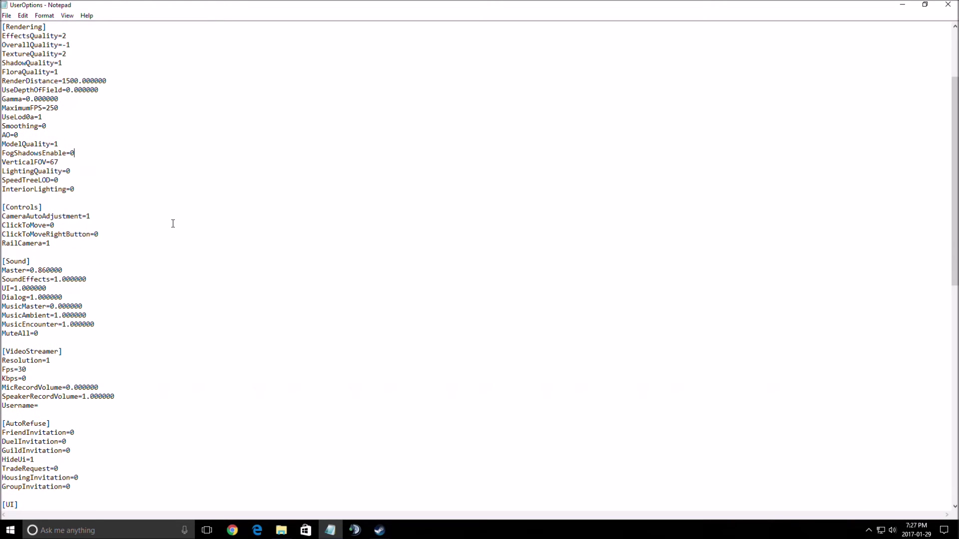
pyautogui.scroll(4, 173, 223)
pyautogui.scroll(-4, 200, 255)
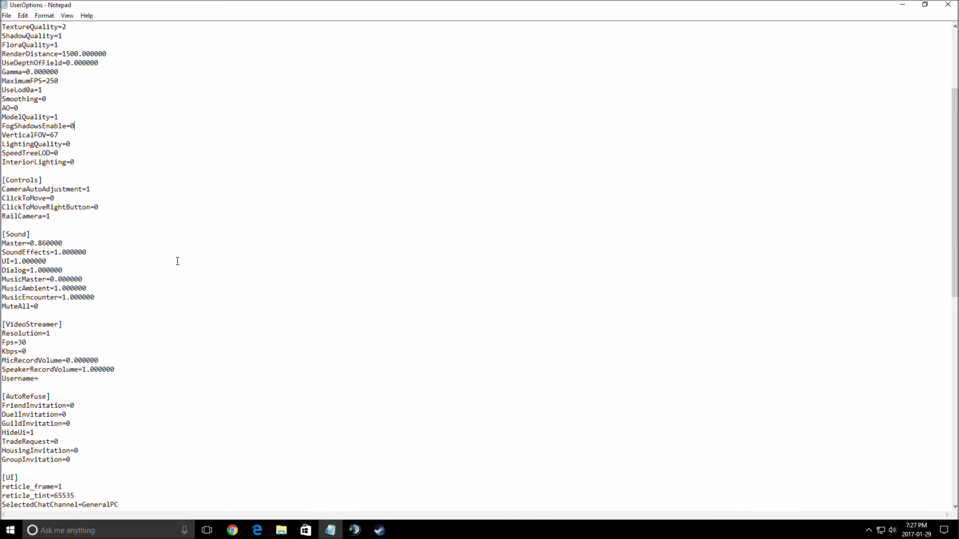
pyautogui.scroll(4, 165, 253)
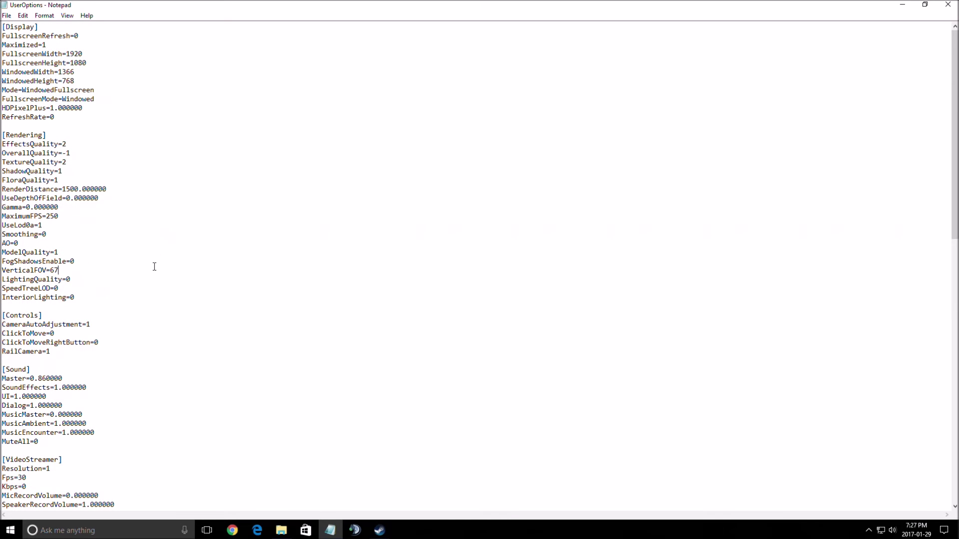
pyautogui.scroll(-3, 150, 274)
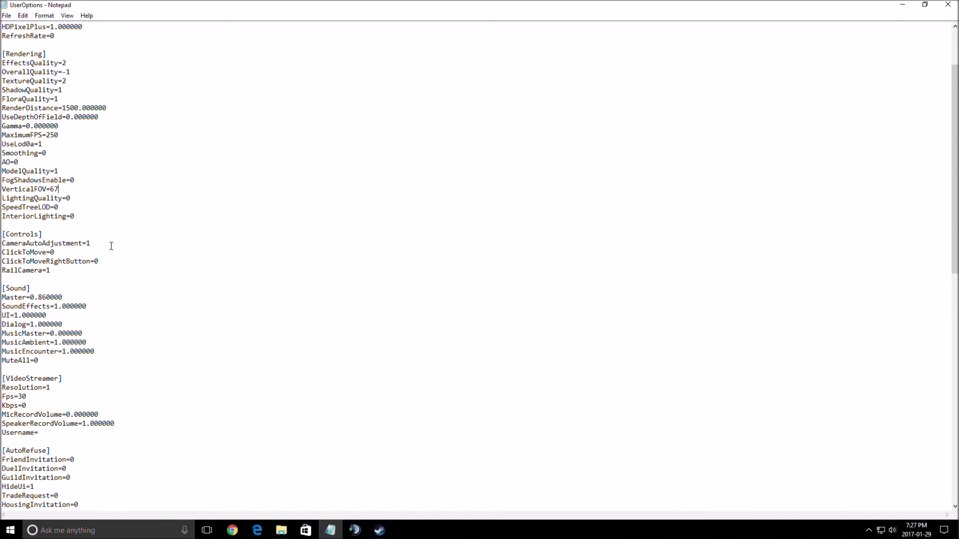
pyautogui.scroll(1, 116, 240)
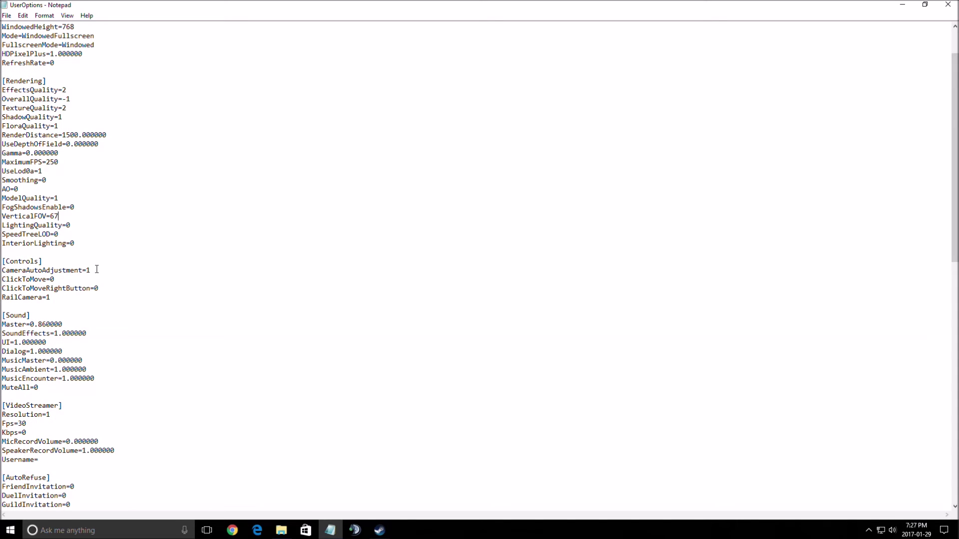
# Step: Go line by line through the [Rendering] settings from ModelQuality down to SpeedTreeLOD
pyautogui.moveTo(62, 207); pyautogui.dragTo(57, 204)
pyautogui.click(58, 200)
pyautogui.press('Down')
pyautogui.press('Down')
pyautogui.press('Down')
pyautogui.press('Down')
pyautogui.press('Up')
pyautogui.press('Up')
pyautogui.scroll(-5, 118, 284)
pyautogui.scroll(7, 110, 294)
pyautogui.click(112, 278)
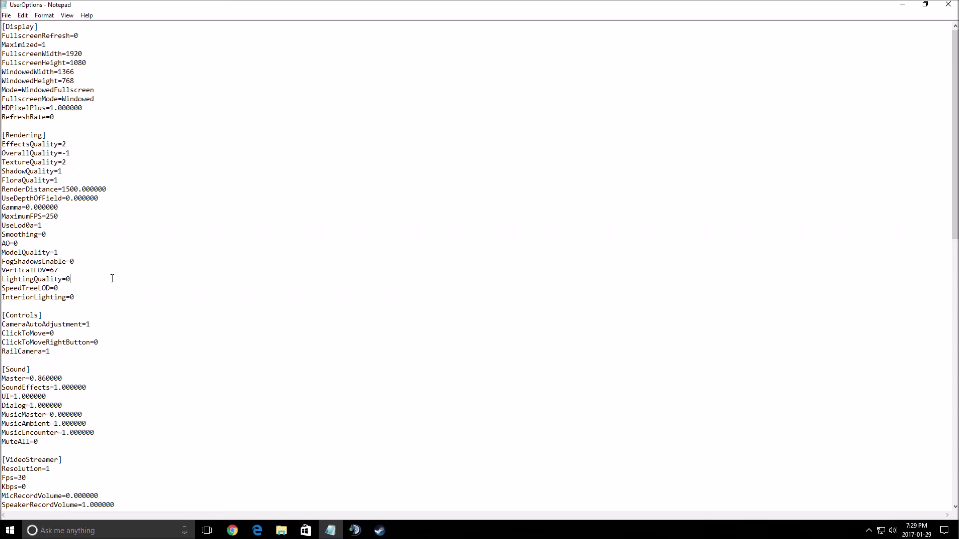
pyautogui.click(112, 279)
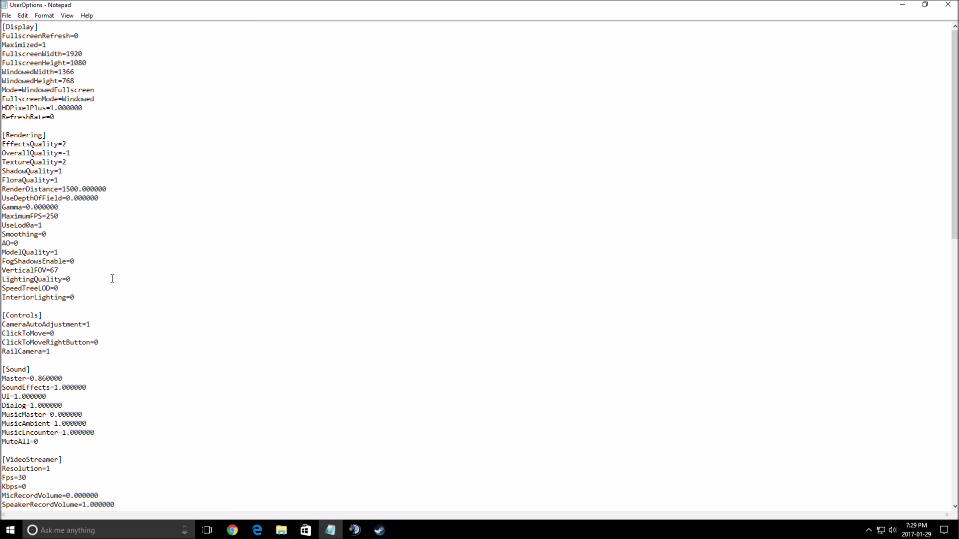